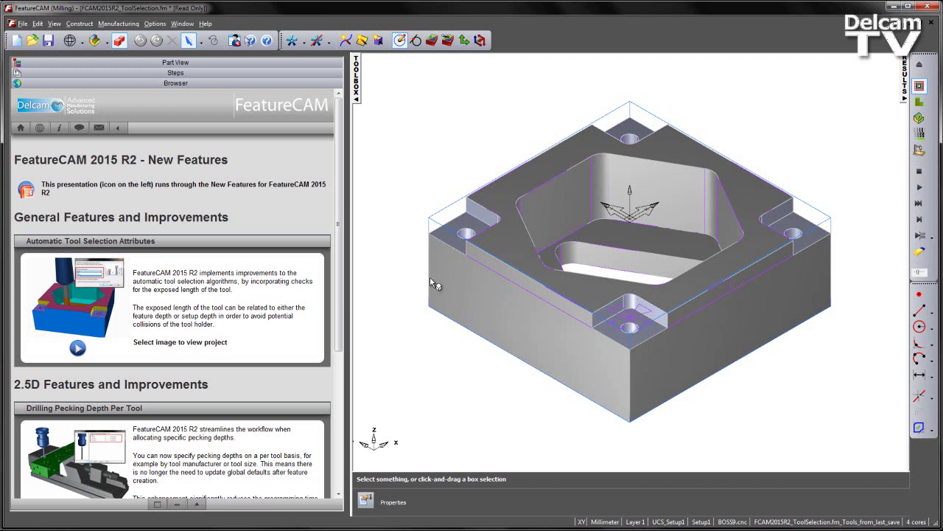
Delete every Setup1 machining feature, from face through side3 gouge, in the Part View tree.
middle_click_drag(676, 204, 568, 227)
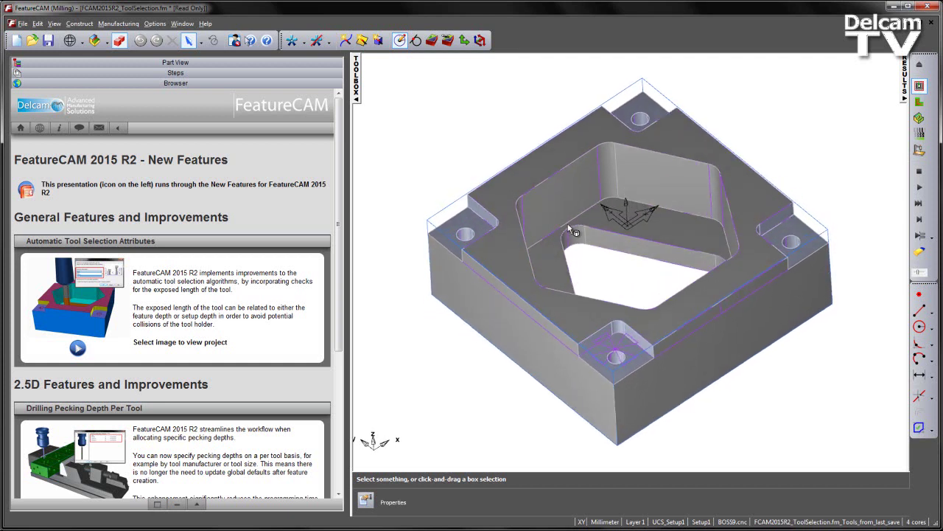
left_click(183, 63)
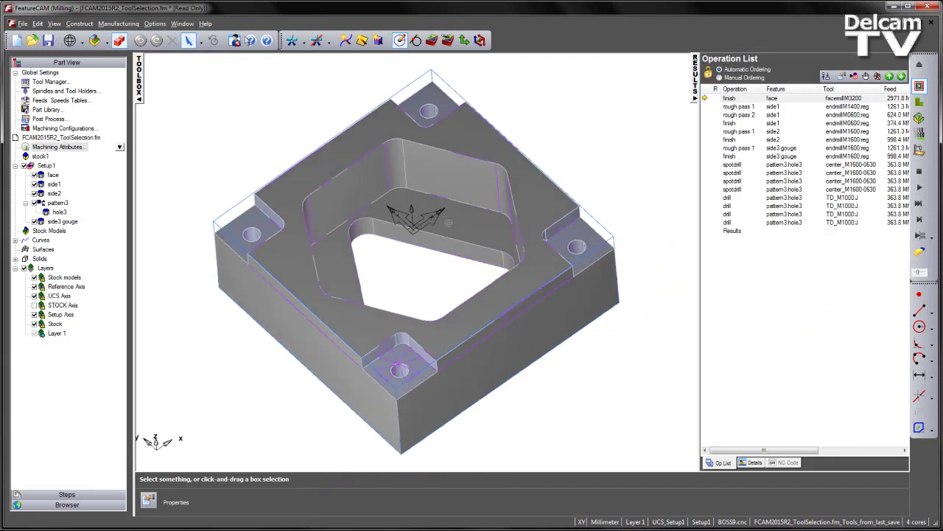
mouse_move(449, 223)
middle_mouse_down()
mouse_move(440, 249)
mouse_move(449, 251)
middle_mouse_up()
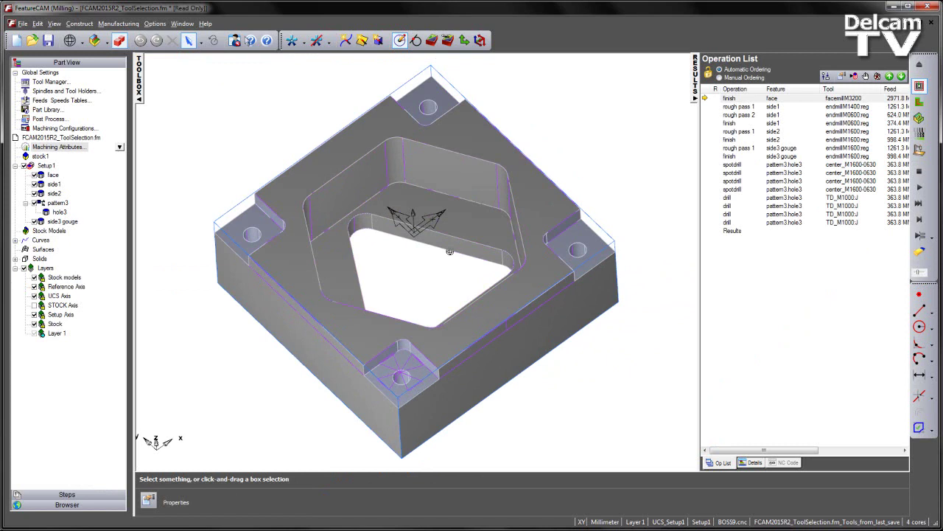
scroll(432, 268, "up", 1)
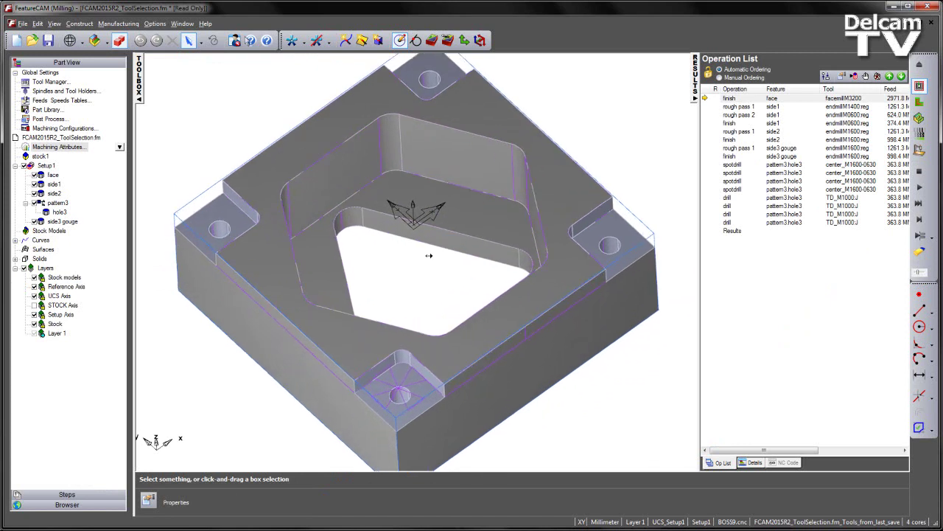
scroll(429, 255, "up", 1)
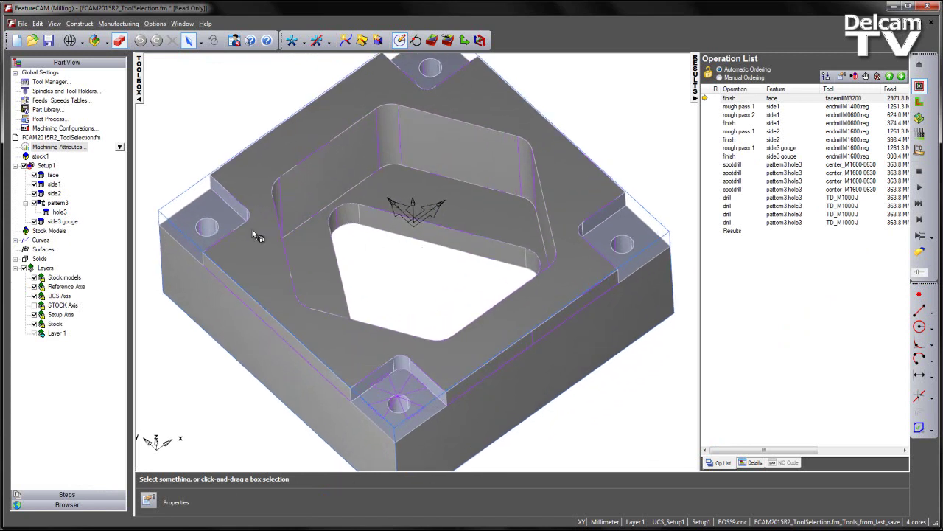
left_click(63, 221)
left_click(53, 175, "shift")
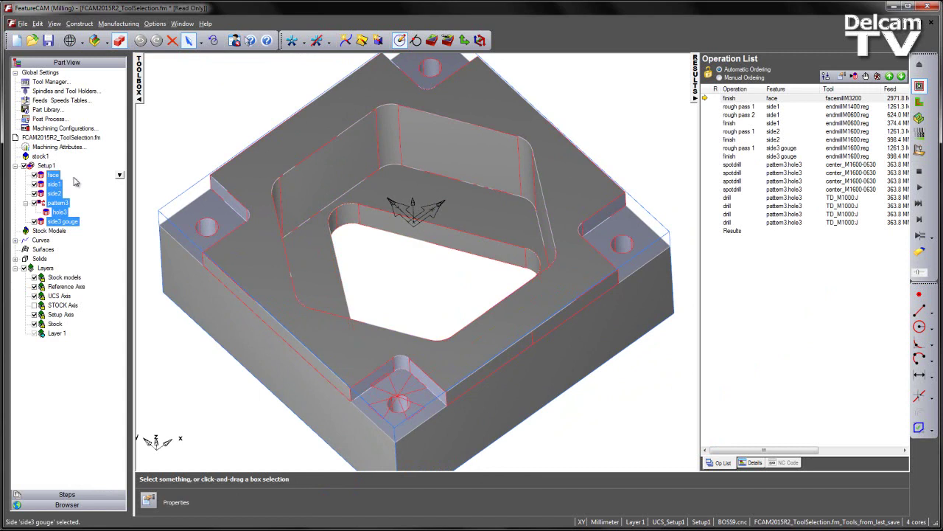
left_click(172, 40)
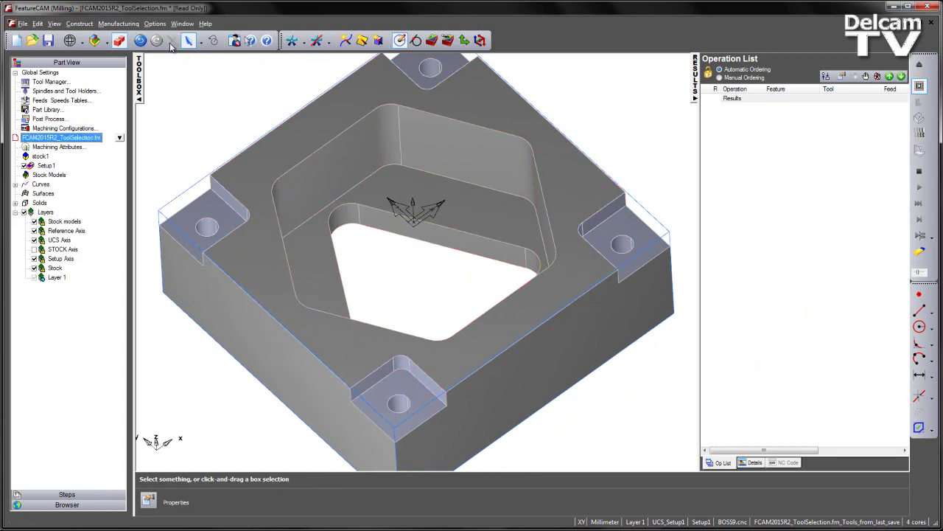
Start Automatic Feature Recognition and advance the wizard to Setup1's feature list.
left_click(80, 23)
left_click(85, 198)
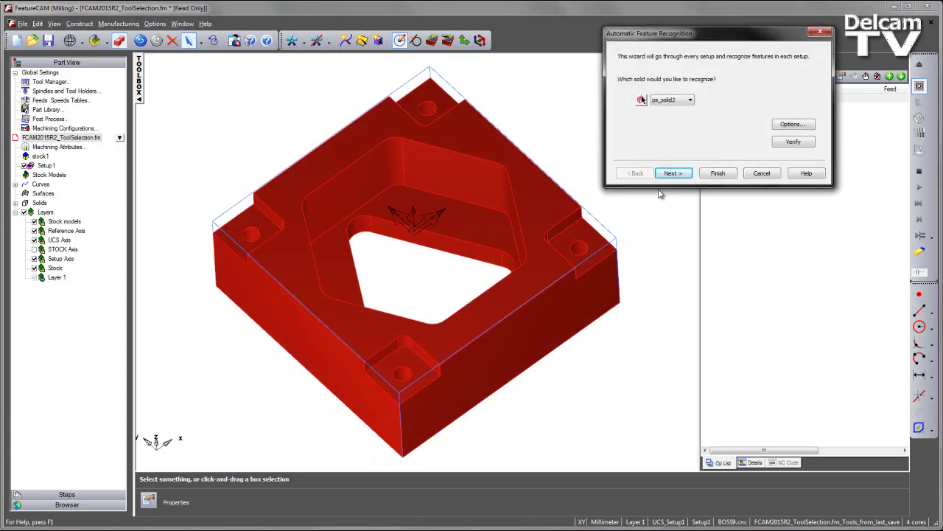
left_click(669, 175)
left_click_drag(642, 34, 631, 58)
middle_click_drag(425, 258, 424, 209)
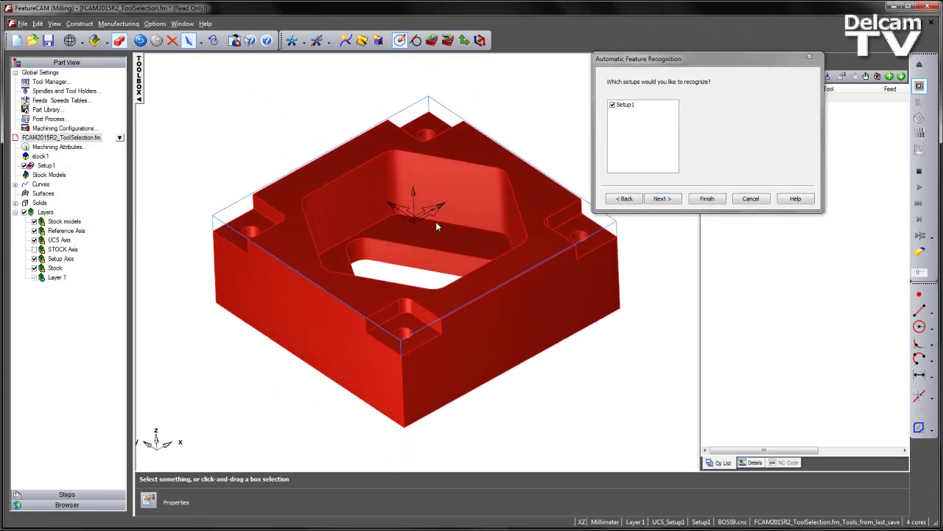
left_click(661, 199)
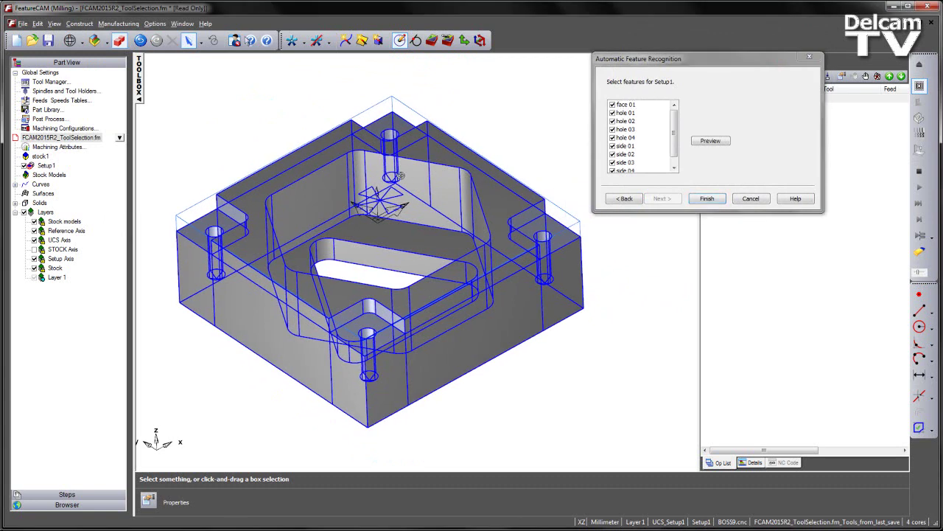
Exclude side 03 and finish, recreating face1, side3–side5 and hole pattern1.
middle_click_drag(471, 179, 396, 228)
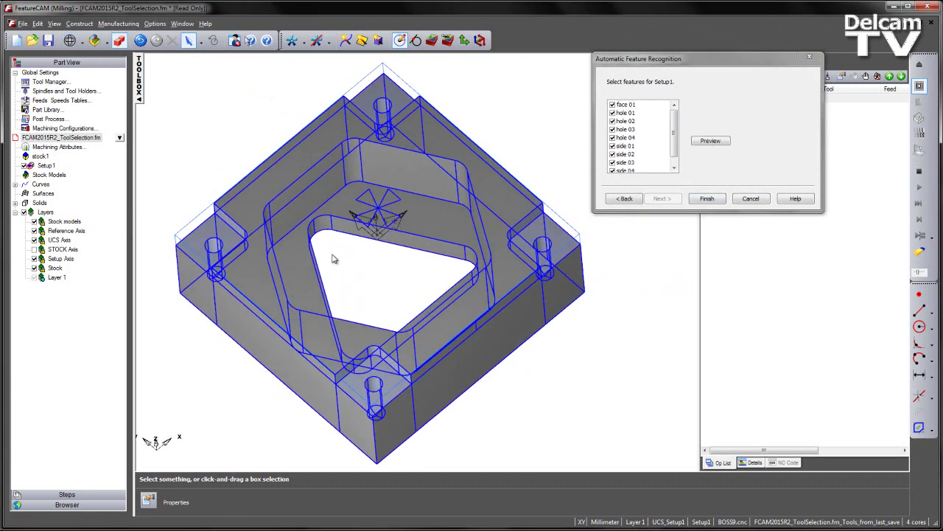
left_click(628, 163)
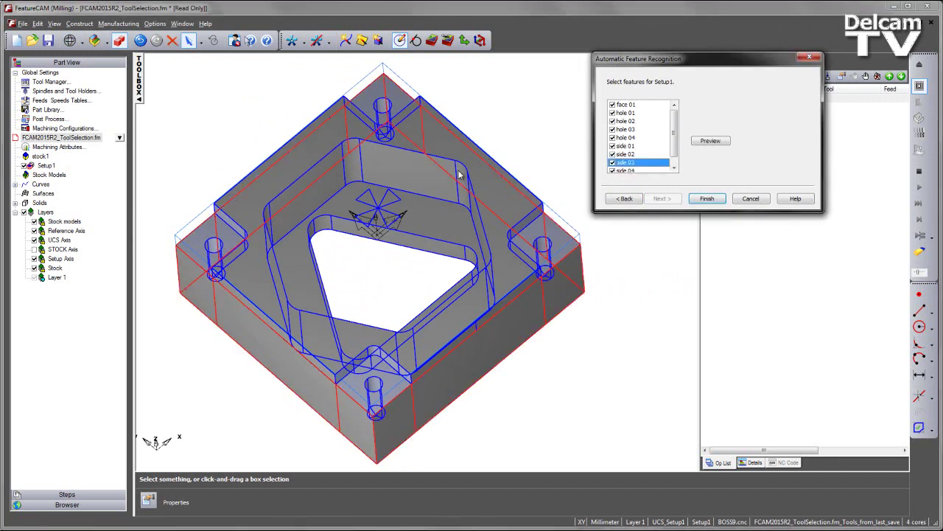
middle_click_drag(492, 127, 428, 239)
left_click(612, 163)
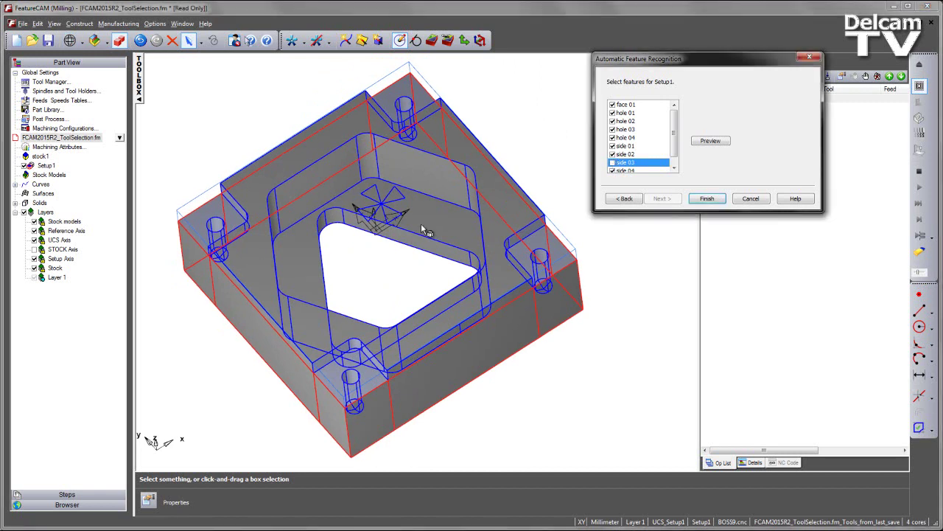
middle_click_drag(408, 273, 619, 266)
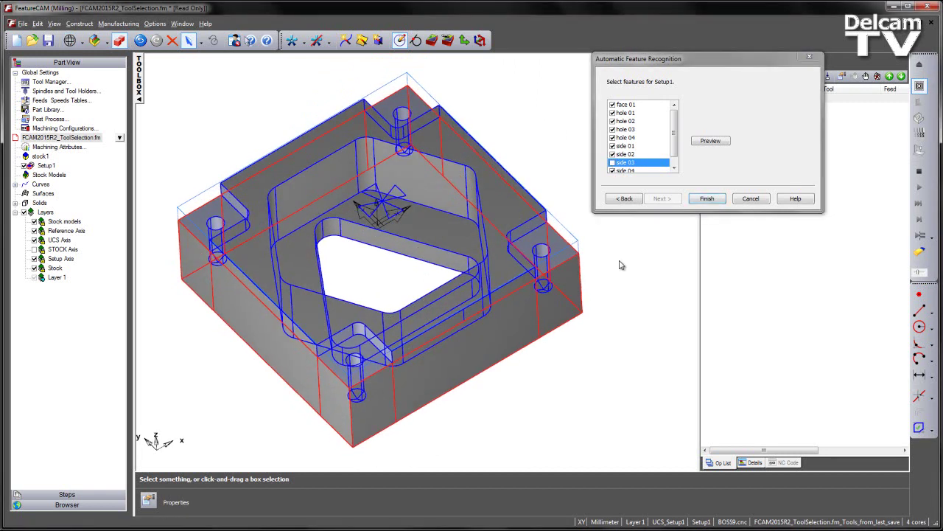
left_click(707, 199)
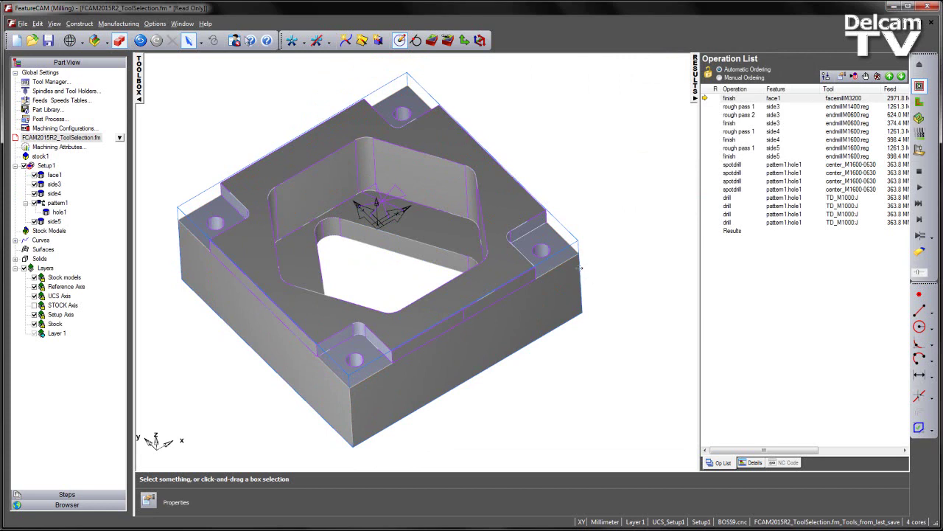
Open the Tool Manager showing the FCAM2015R2_ToolSelection crib's four end mills.
middle_click_drag(580, 268, 435, 309)
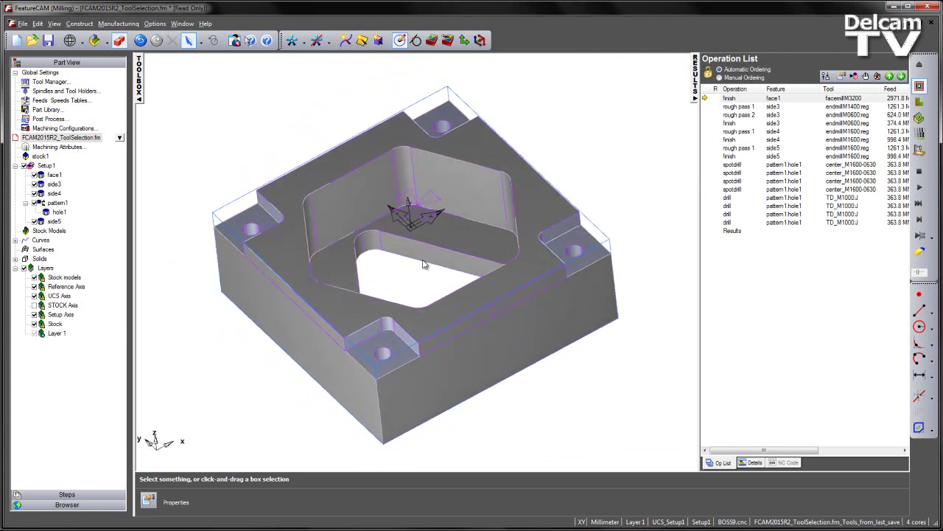
middle_click_drag(424, 265, 420, 269)
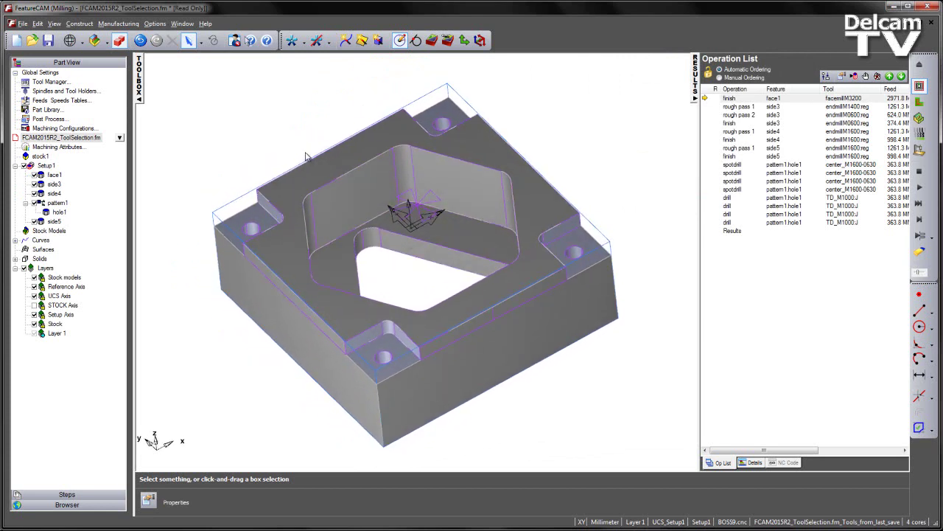
left_click(119, 24)
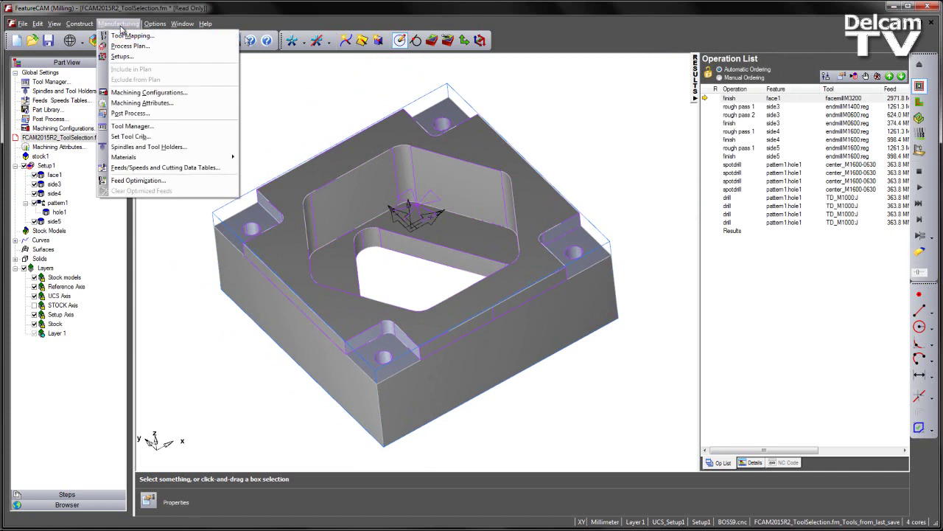
left_click(126, 126)
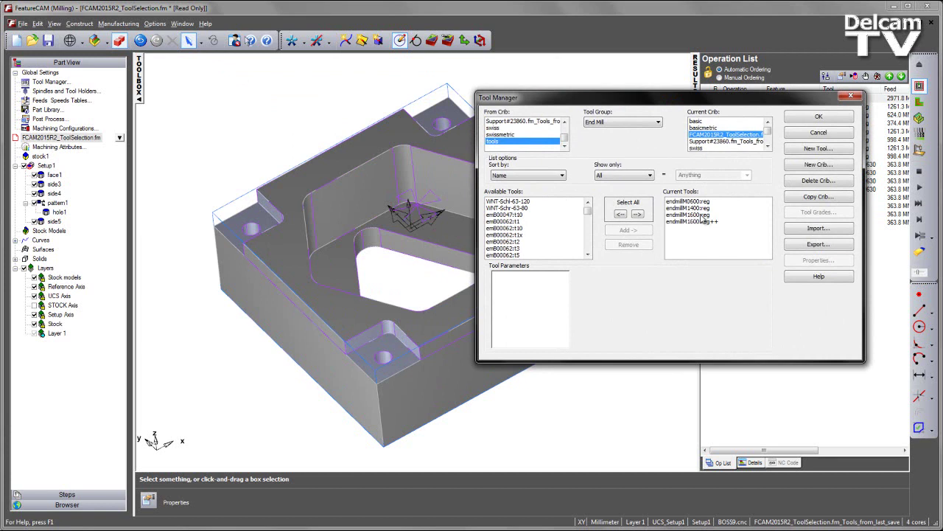
double_click(703, 215)
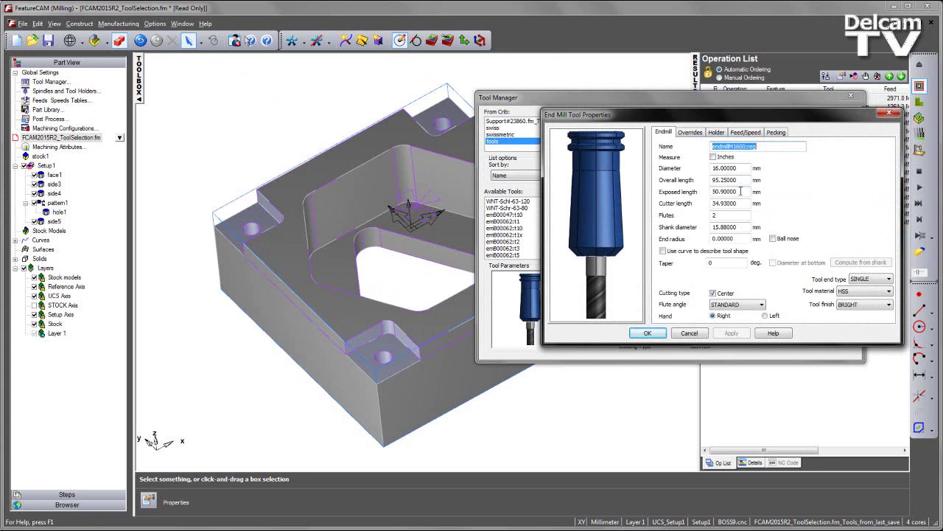
left_click_drag(740, 192, 707, 194)
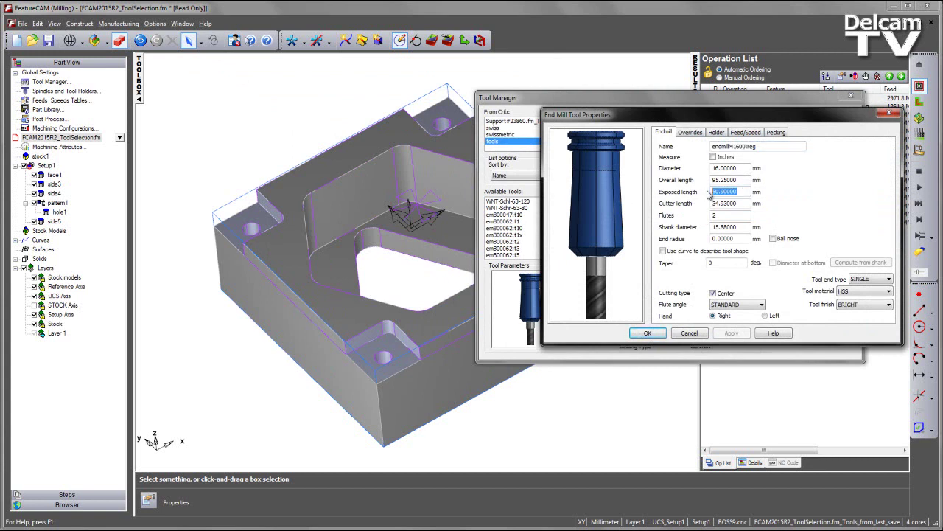
left_click(889, 114)
left_click(720, 221)
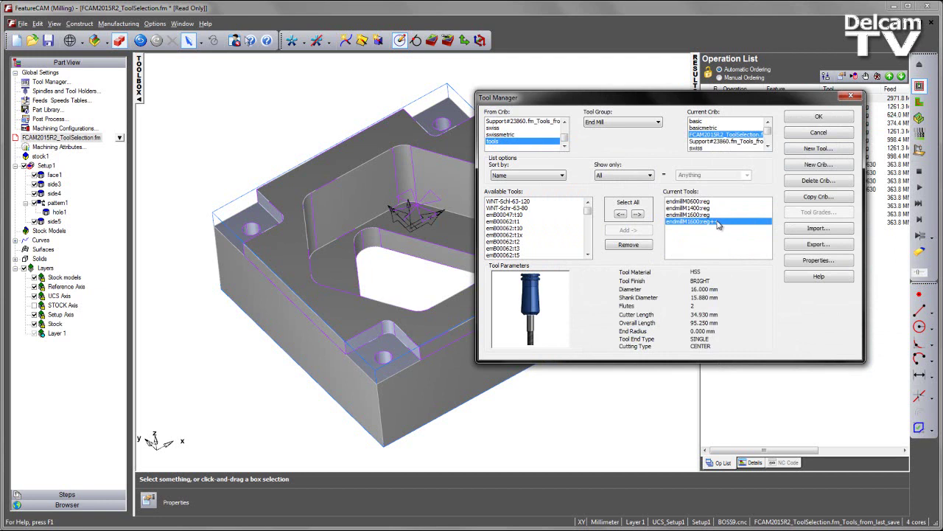
double_click(715, 222)
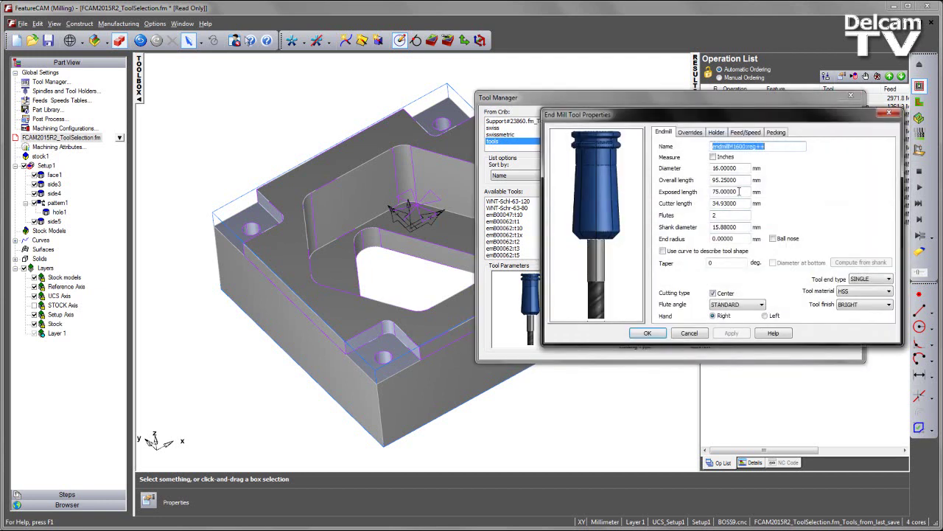
double_click(739, 191)
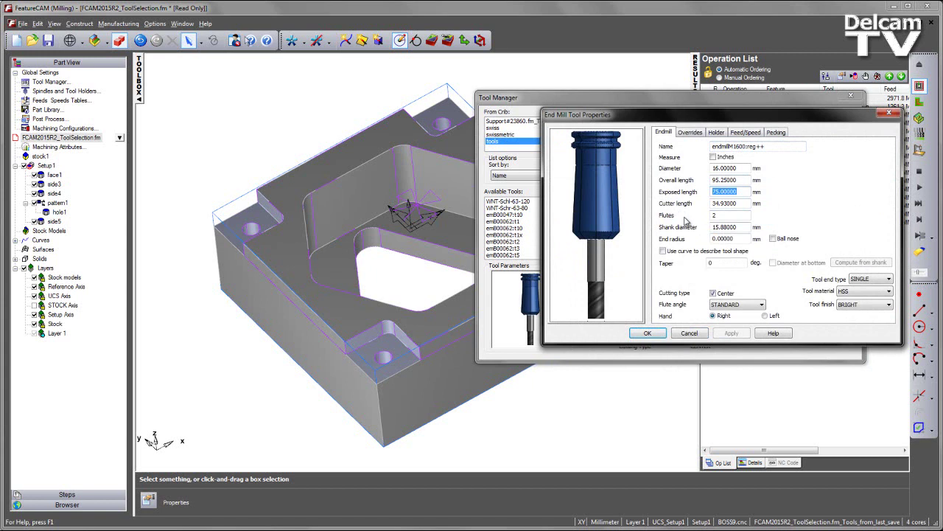
left_click(879, 116)
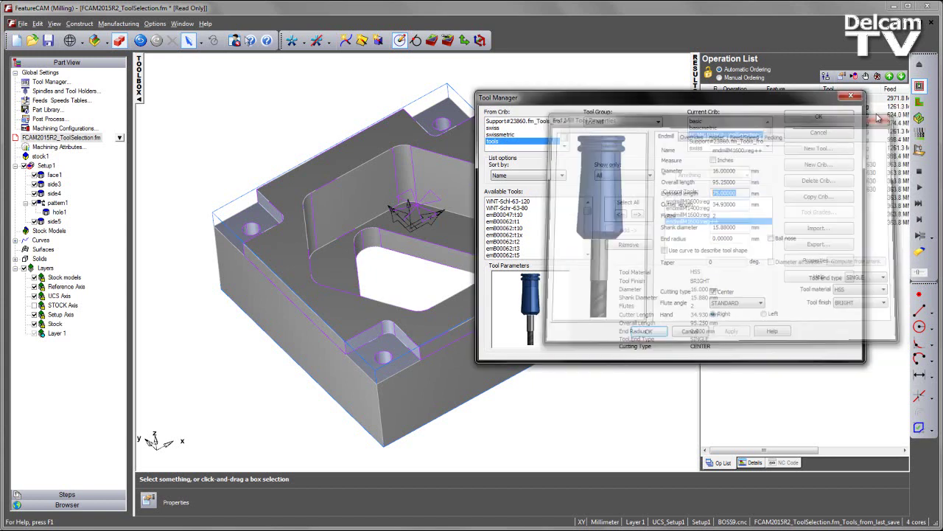
Close the Tool Manager and select the side5 feature in the Part View tree.
left_click(818, 118)
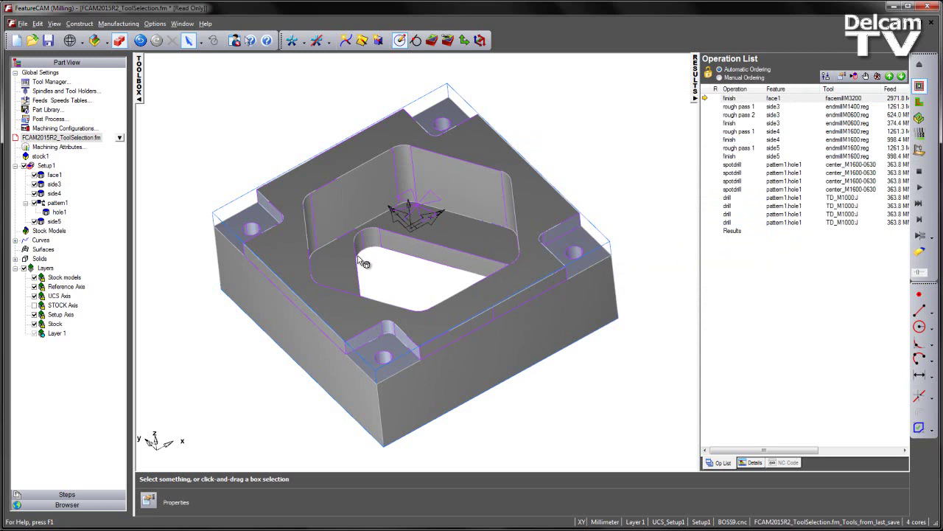
left_click(55, 222)
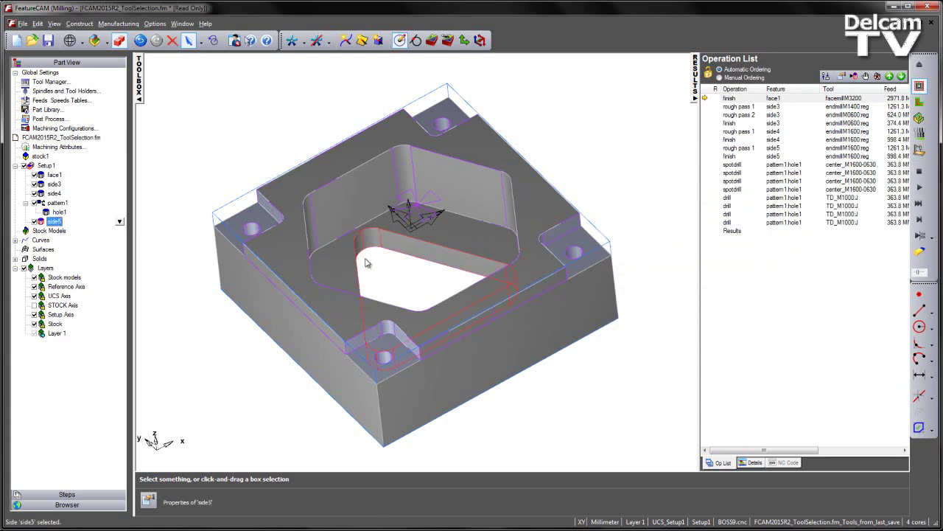
middle_click_drag(369, 263, 414, 274)
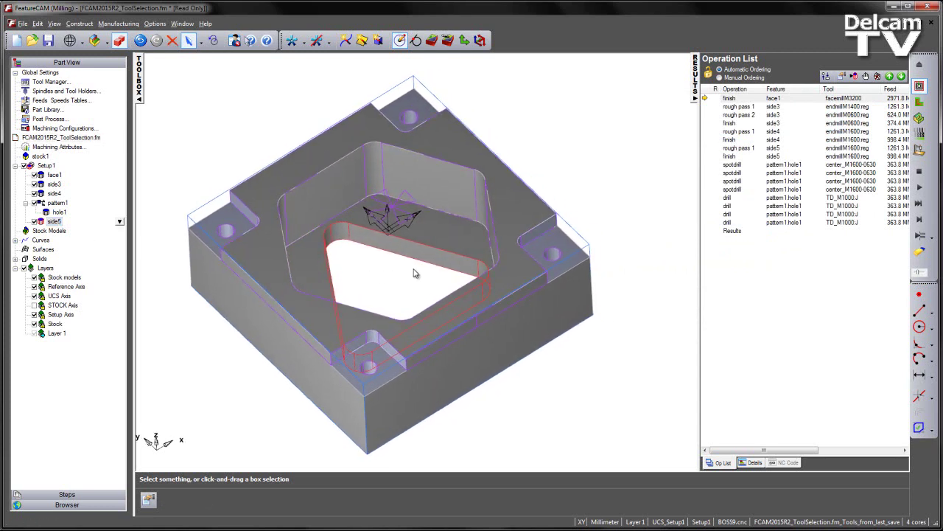
Widen the Operation List to show feeds and speeds and pick side5's rough pass 1.
left_click_drag(649, 214, 633, 214)
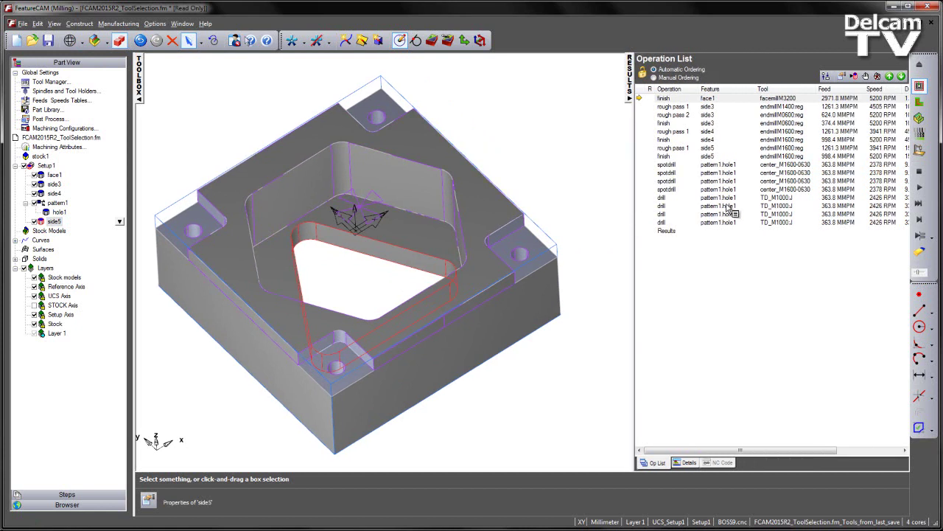
left_click(799, 148)
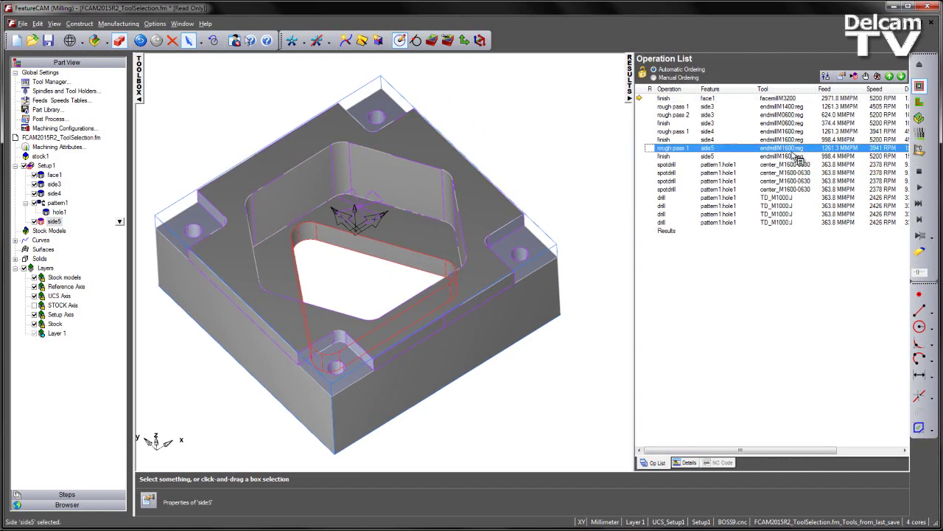
left_click_drag(796, 157, 817, 162)
Run the housing's 3D machining simulation, inspect the cut pocket, then clear it.
left_click(630, 97)
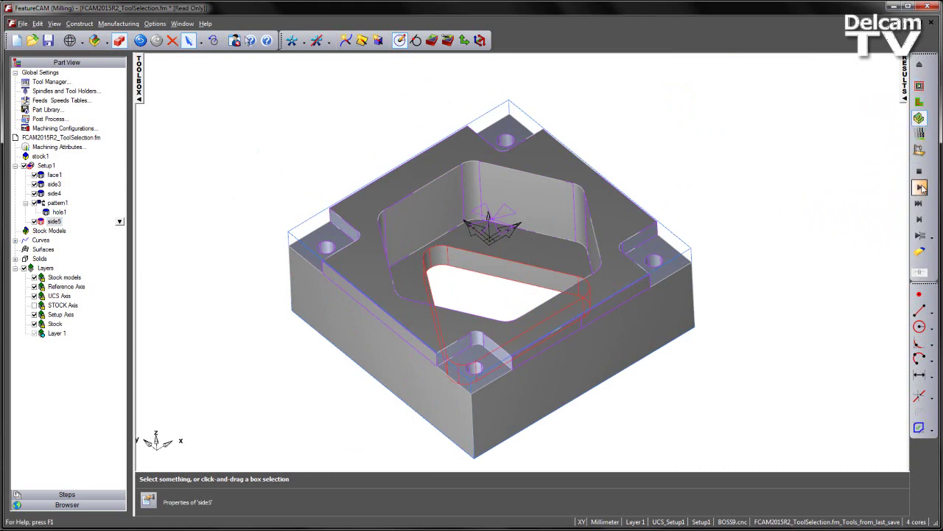
left_click(919, 187)
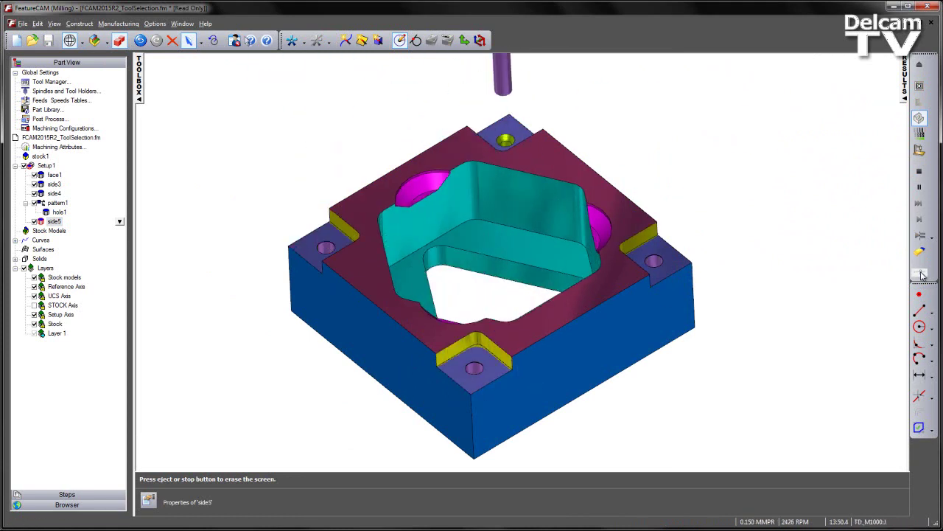
middle_click_drag(499, 189, 413, 169)
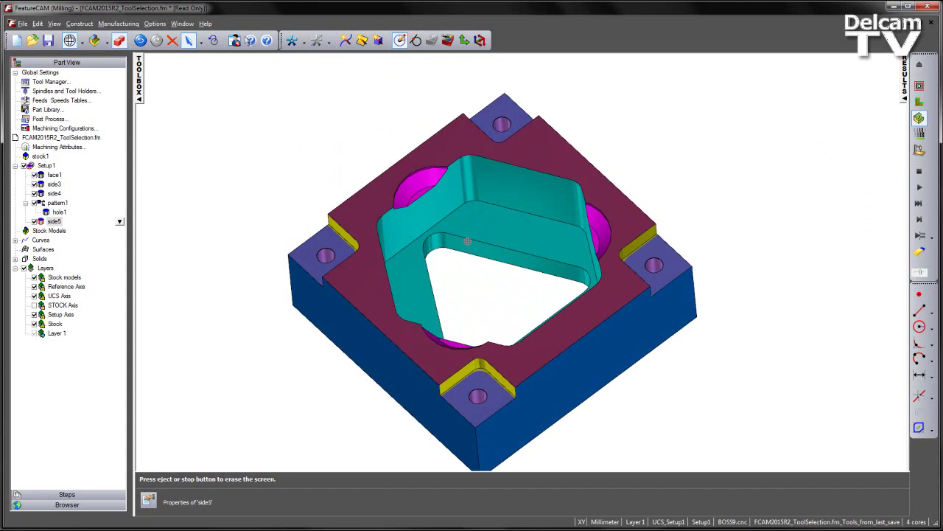
scroll(384, 163, "up", 3)
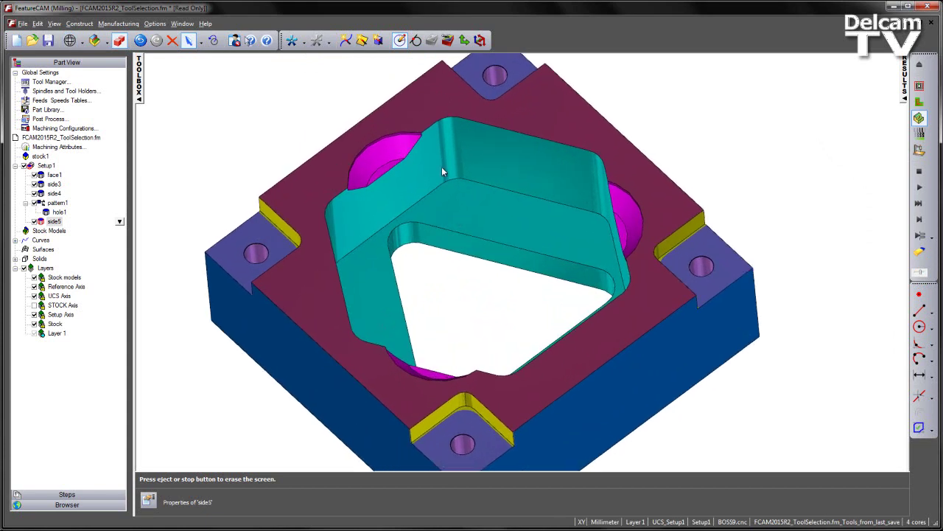
middle_click_drag(518, 282, 472, 268)
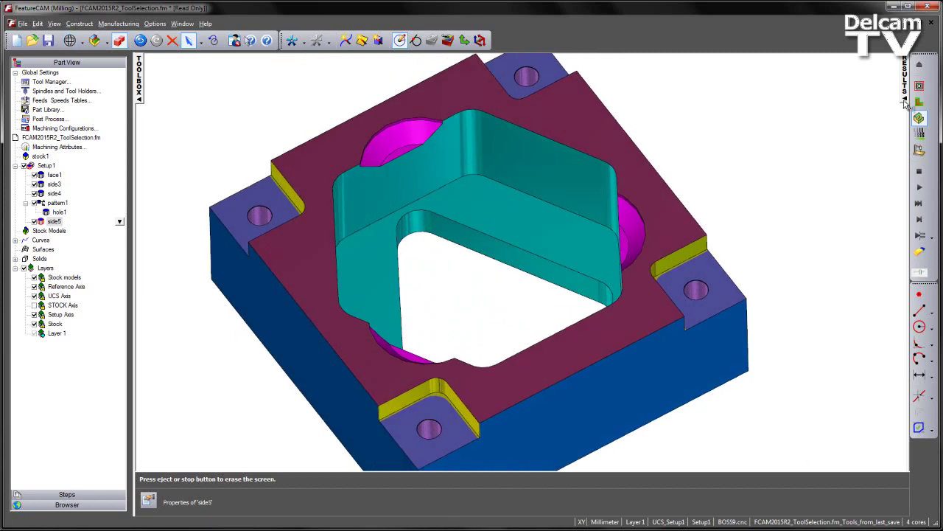
left_click(922, 67)
Enable Pause on gouge in the 2D/3D Shaded simulation options and rerun the simulation.
left_click(155, 23)
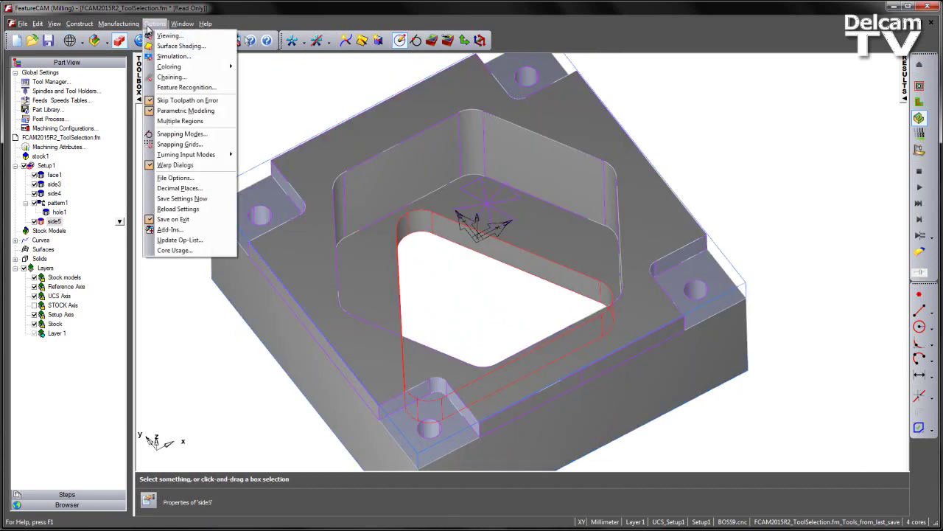
left_click(155, 57)
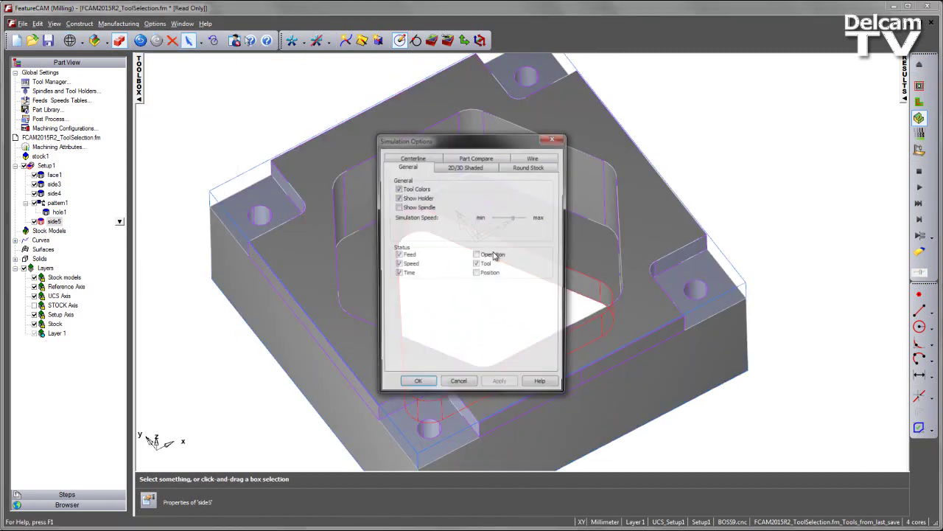
left_click(465, 167)
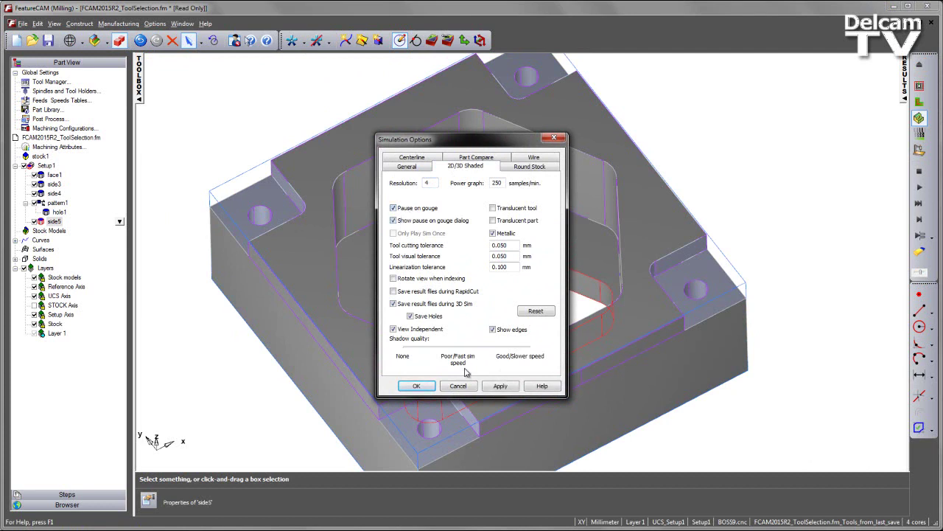
left_click(417, 386)
left_click(919, 187)
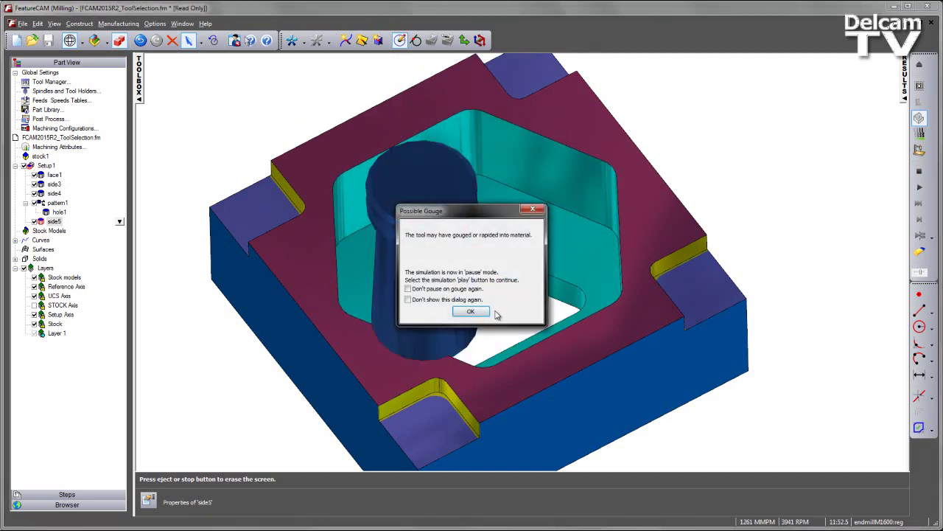
Dismiss the Possible Gouge warning, view the holder collision, then clear the simulation and restore the Results list.
left_click(471, 311)
middle_click_drag(565, 398, 493, 342)
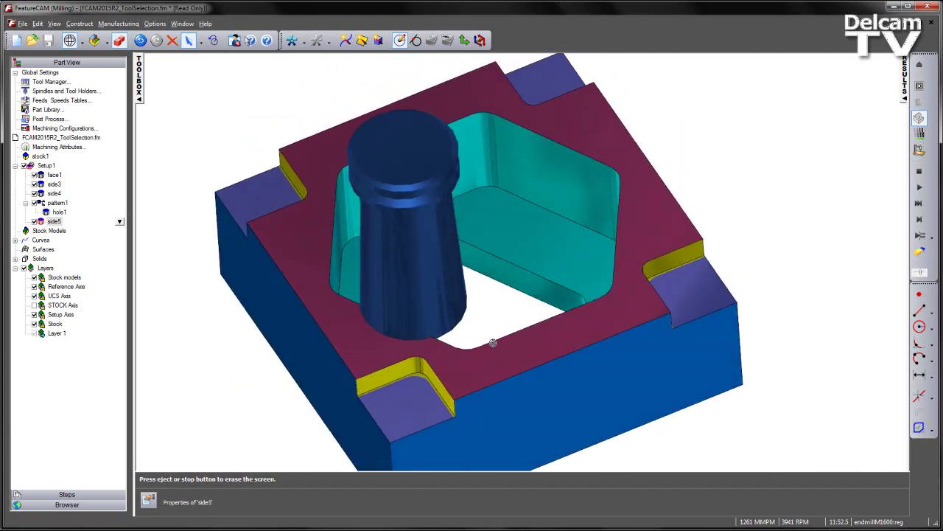
left_click(919, 64)
left_click(905, 78)
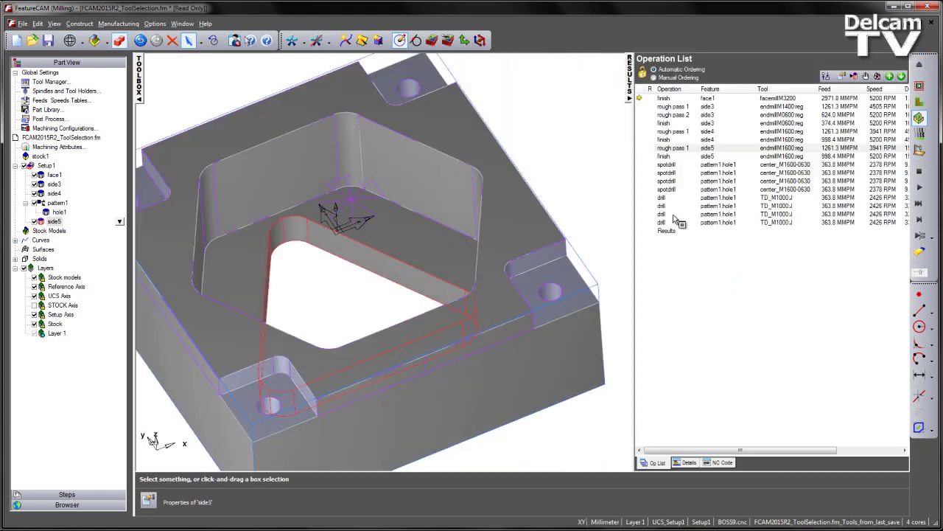
scroll(552, 184, "down", 3)
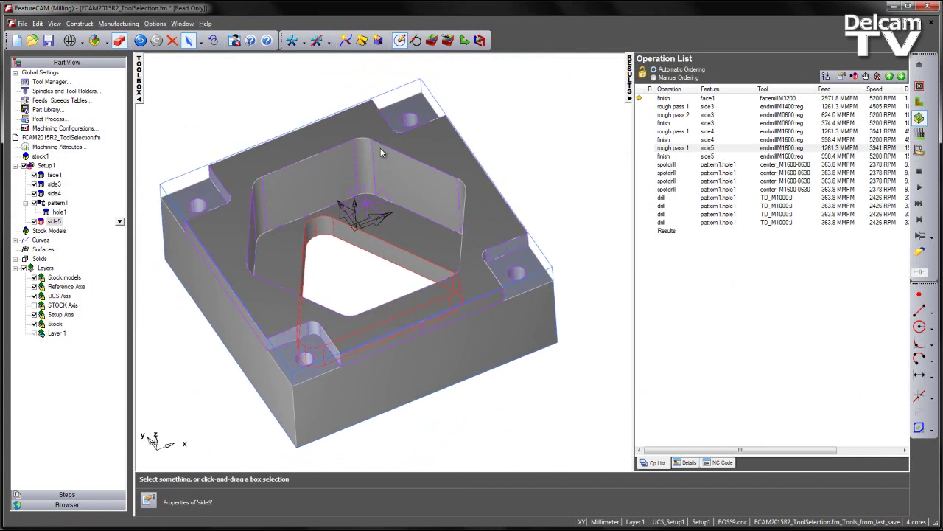
Open Tool Holder Clearance from the Tool Selection tab of Machining Attributes.
double_click(58, 148)
left_click_drag(424, 136, 328, 119)
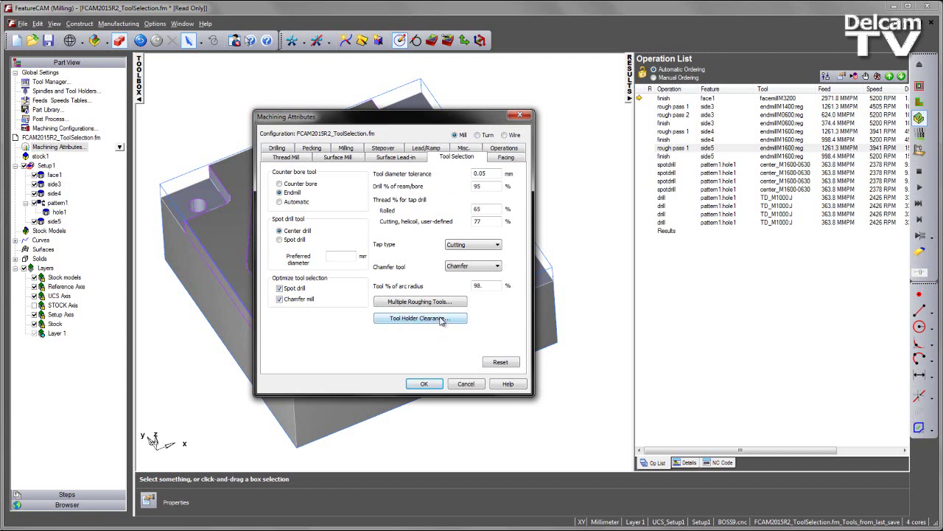
left_click(441, 319)
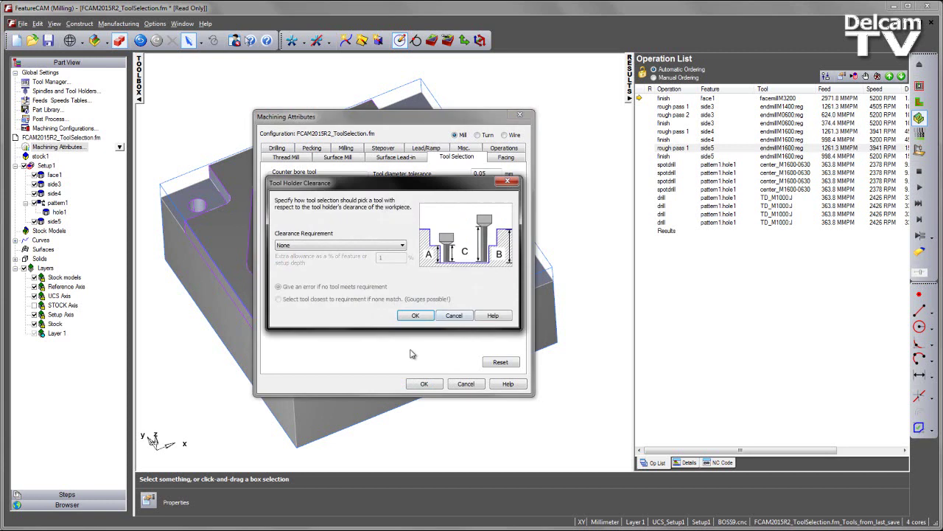
Set Clearance Requirement to Setup, keep the 1% allowance, and confirm.
left_click(401, 247)
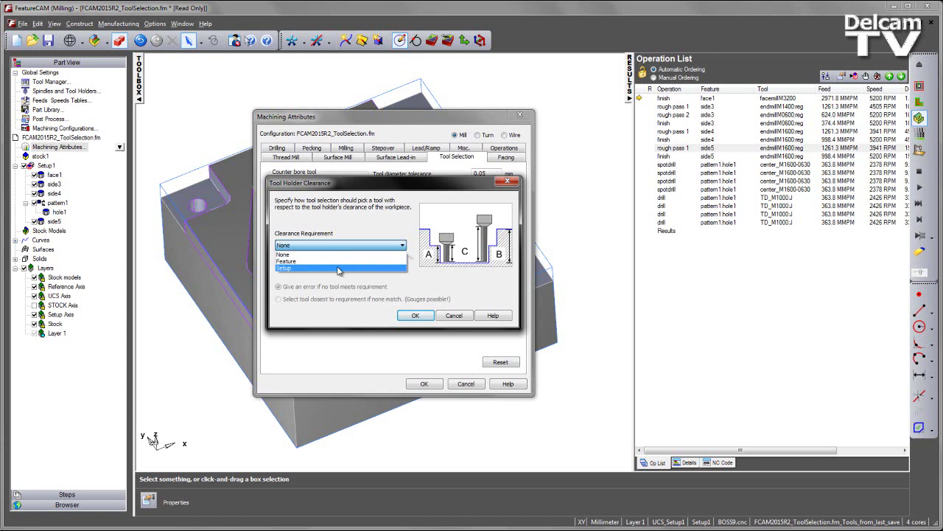
left_click(338, 269)
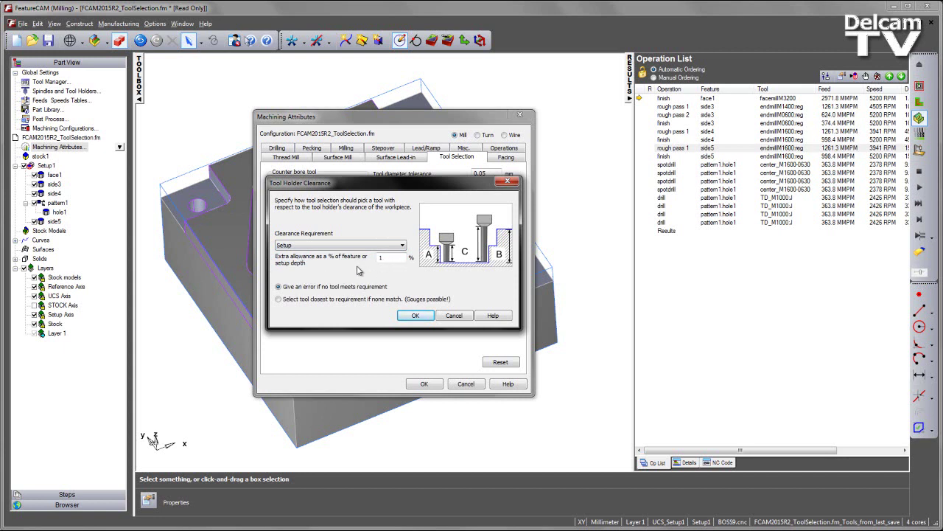
left_click(404, 316)
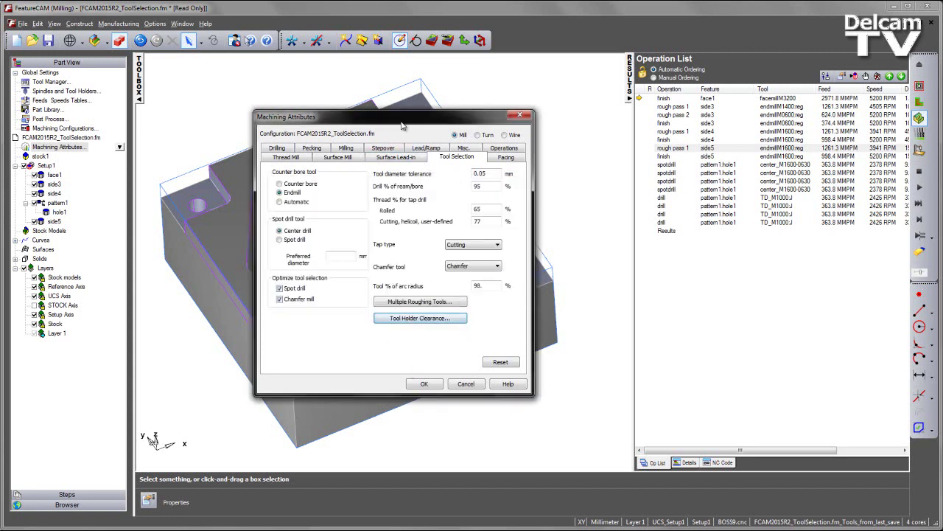
Apply Machining Attributes so side5's passes switch to endmillM1600:reg++.
left_click_drag(405, 118, 405, 93)
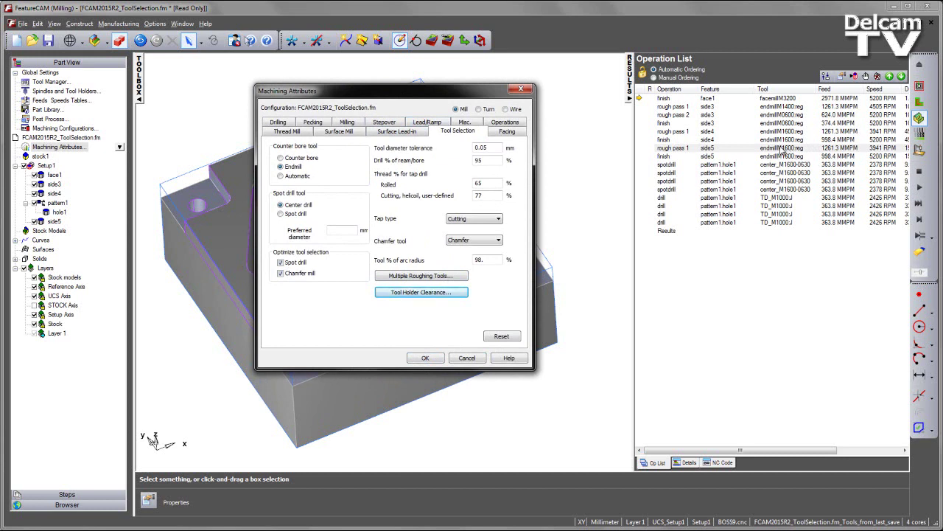
left_click(425, 357)
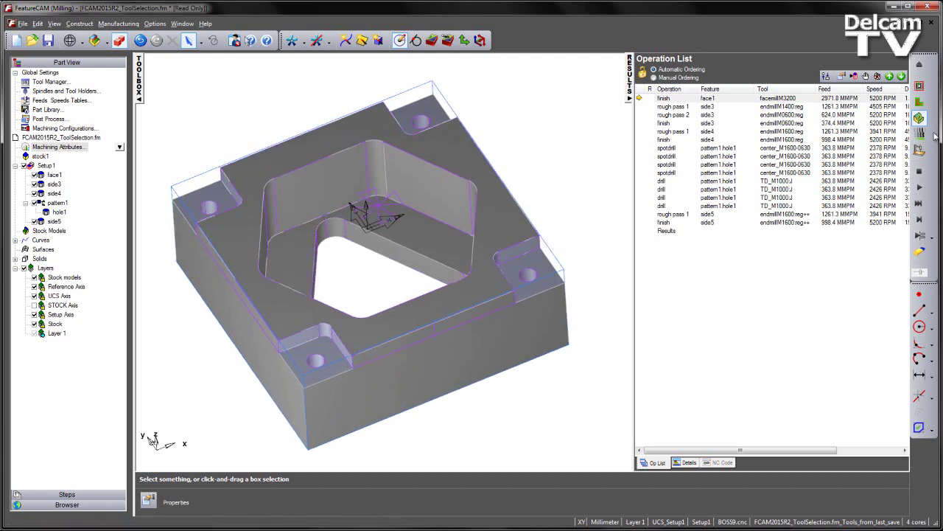
Run the simulation and orbit to a near-top view of the hexagonal pocket, triangular opening and holes.
left_click(919, 187)
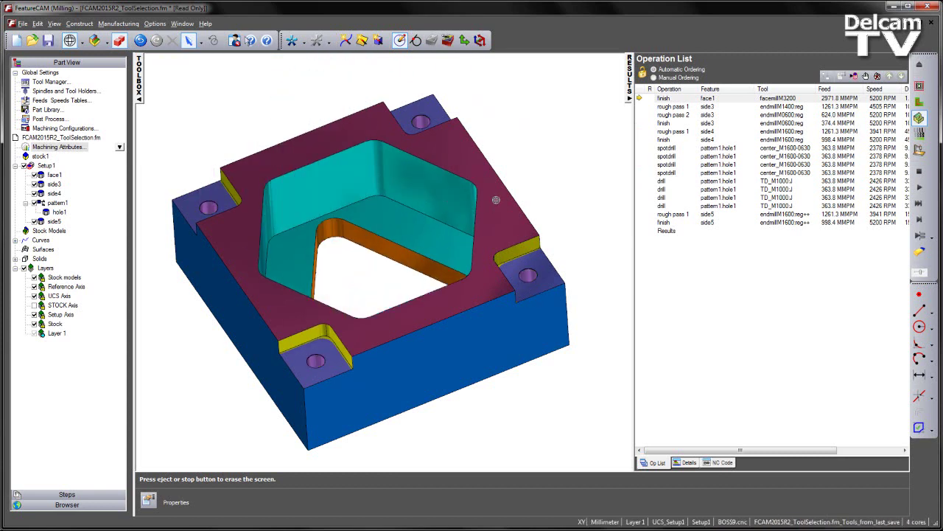
middle_click_drag(496, 199, 465, 193)
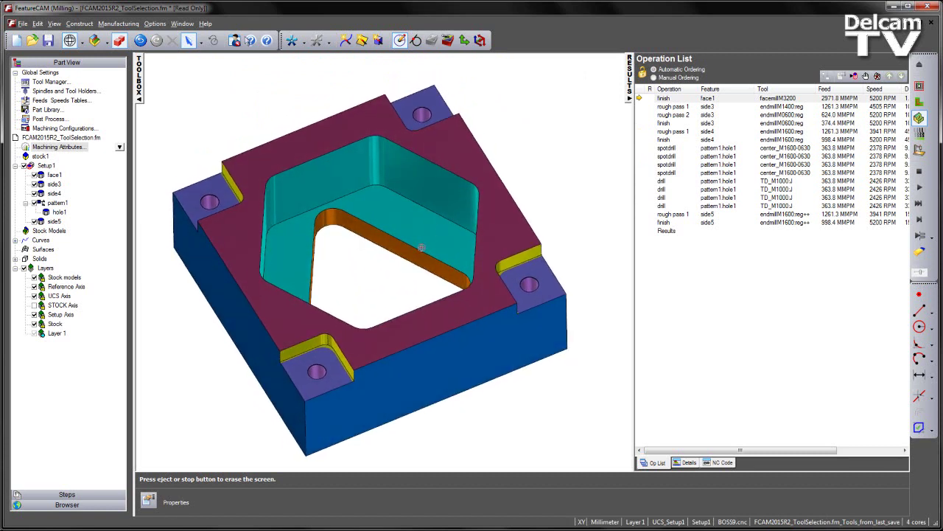